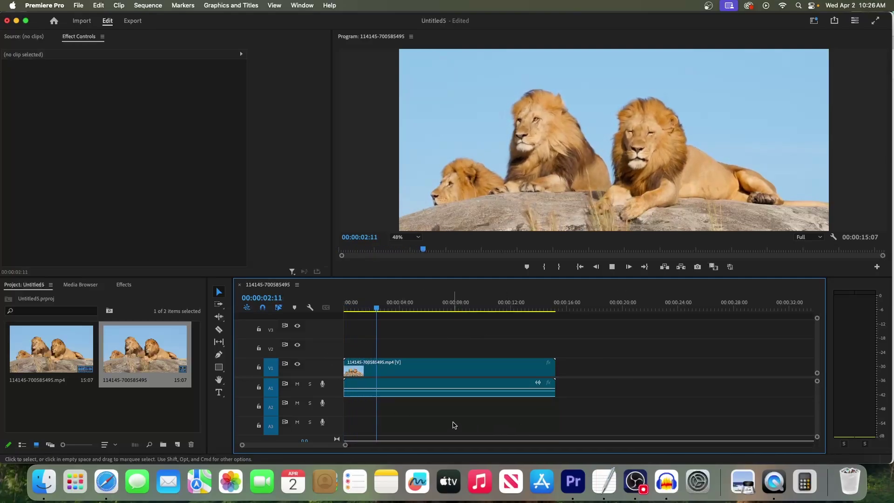
# - Return the playhead to 00:00:00:00 at the start of the lion clip
pyautogui.press('Home')
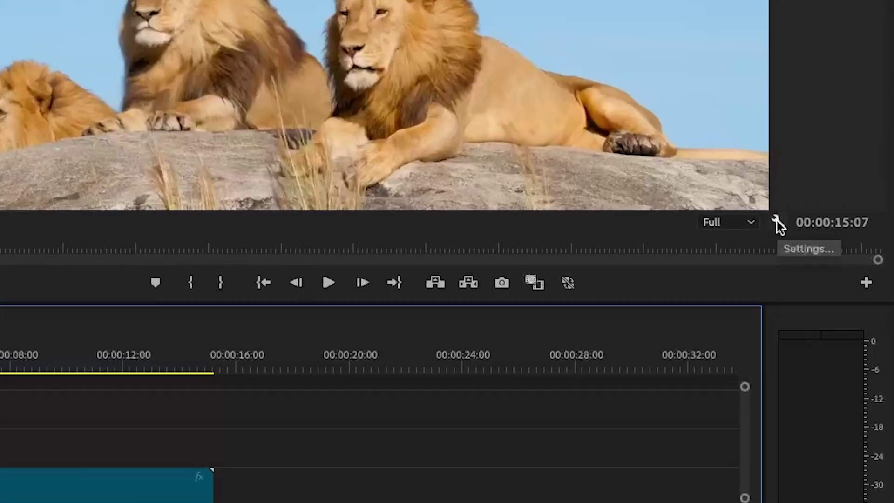
# - Turn on the Transparency Grid display option in the Program monitor settings
pyautogui.click(777, 222)
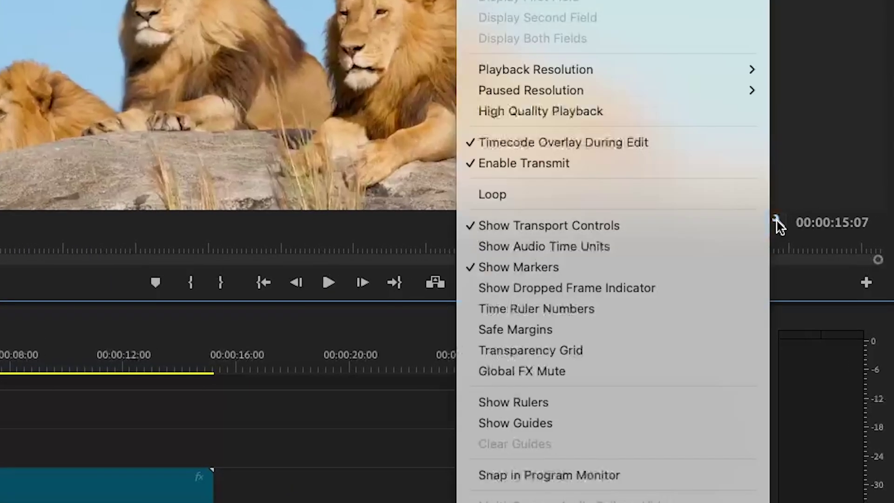
pyautogui.click(612, 352)
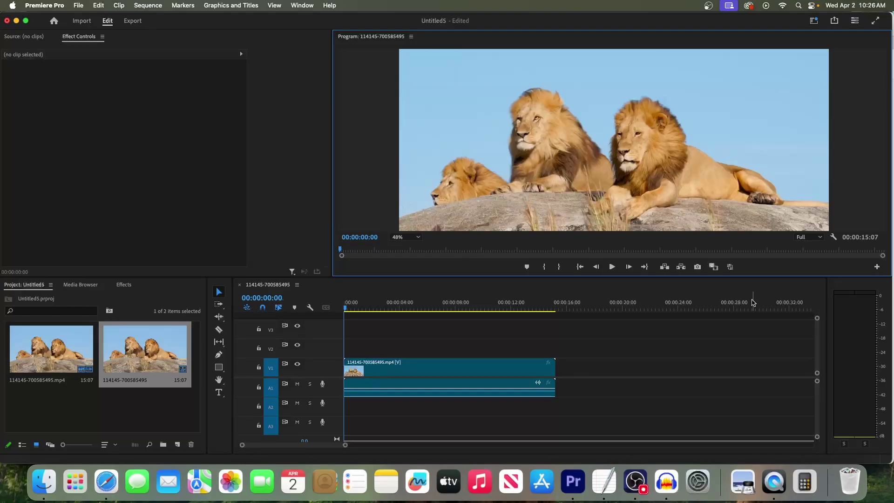
# - Find Color Key in the Effects panel and apply it to the lion clip on V1
pyautogui.click(124, 286)
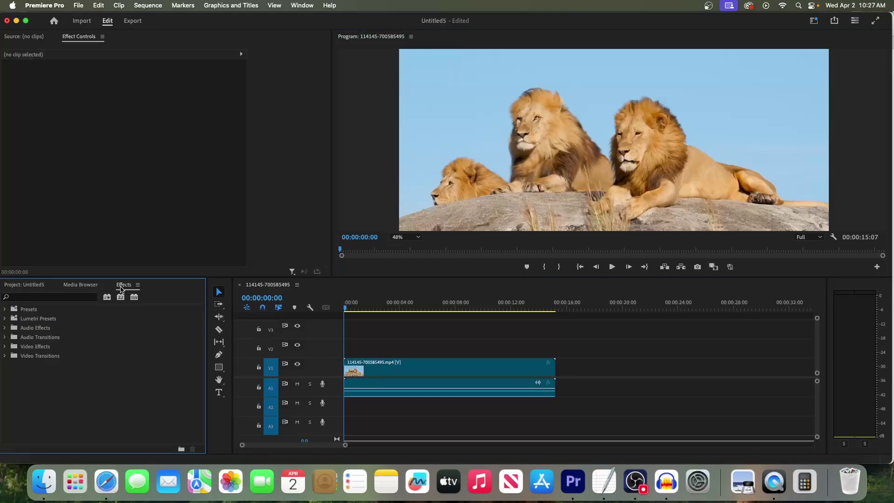
pyautogui.click(43, 298)
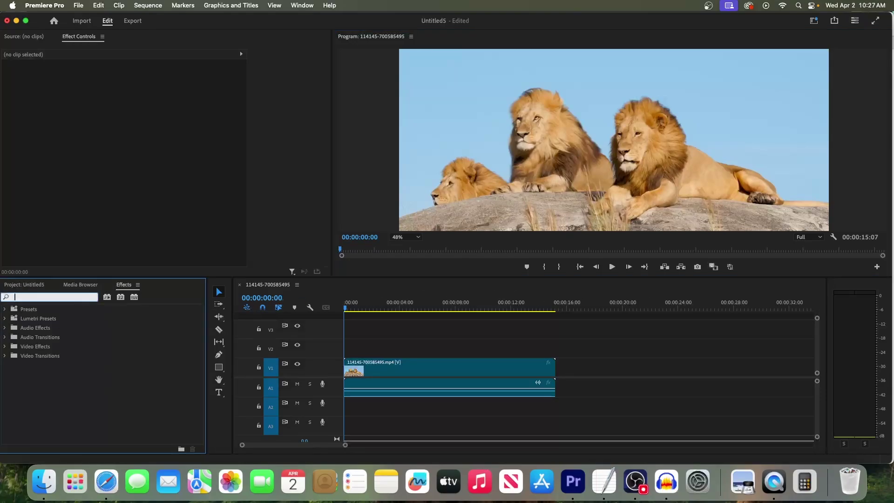
pyautogui.write('color key')
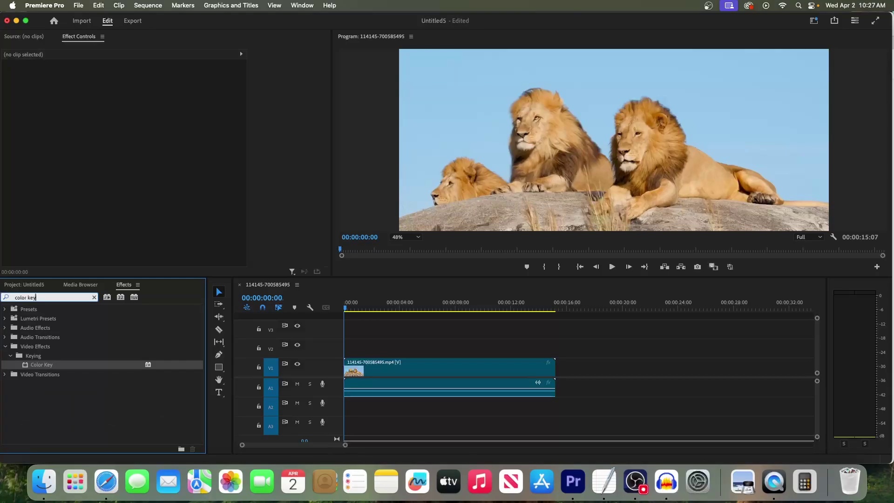
pyautogui.moveTo(42, 365); pyautogui.dragTo(389, 371)
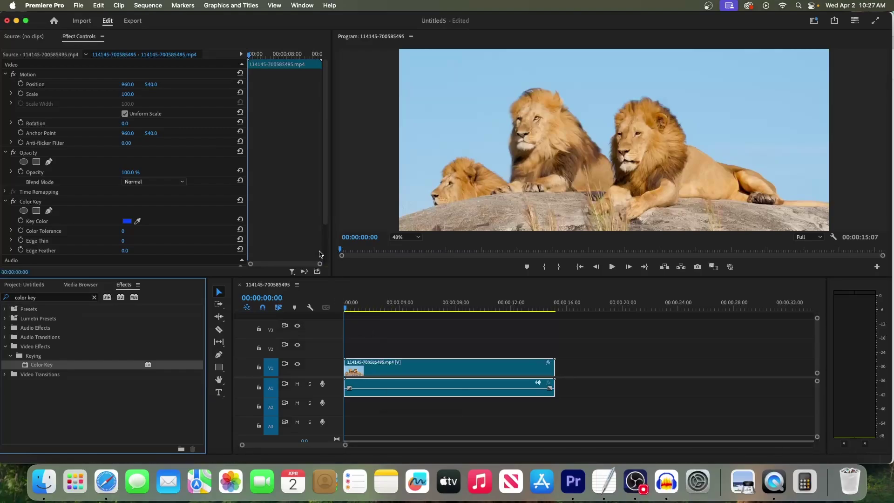
pyautogui.scroll(-3, 306, 241)
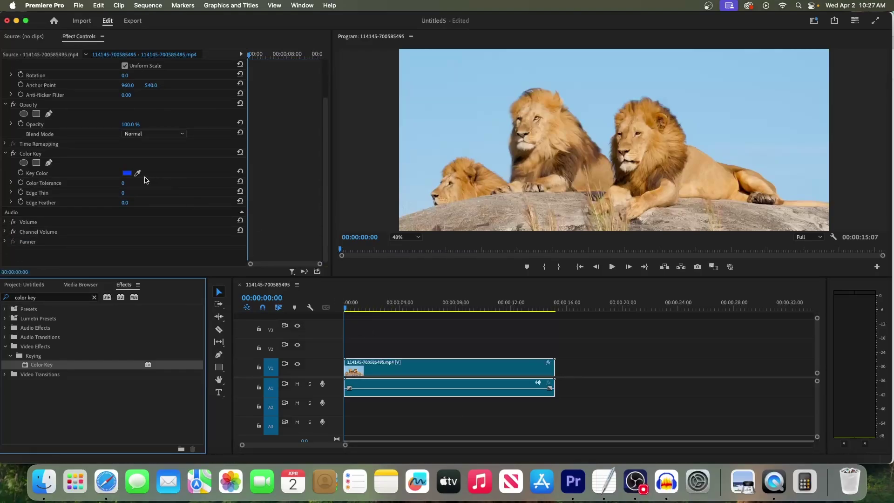
# - Sample the pale blue sky in the Program monitor as the Key Color
pyautogui.click(138, 174)
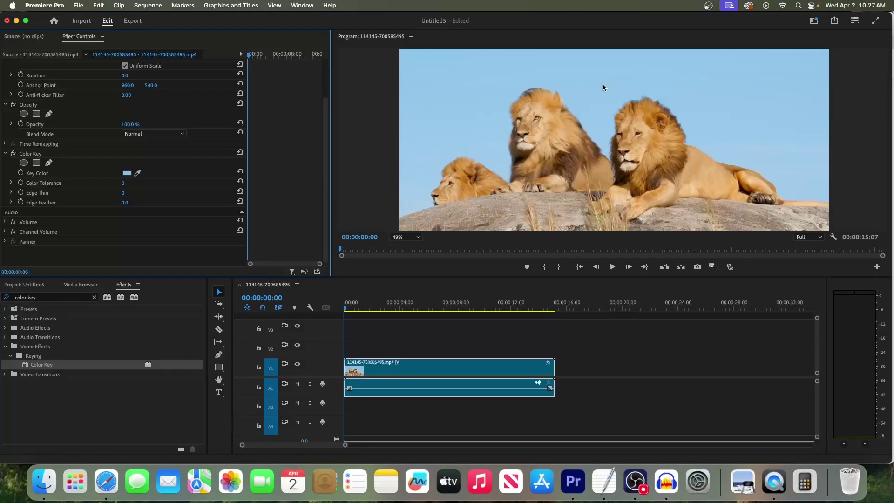
# - Set Color Tolerance 33, Edge Thin 5 and Edge Feather about 7.4, then play back
pyautogui.moveTo(125, 183); pyautogui.dragTo(139, 183)
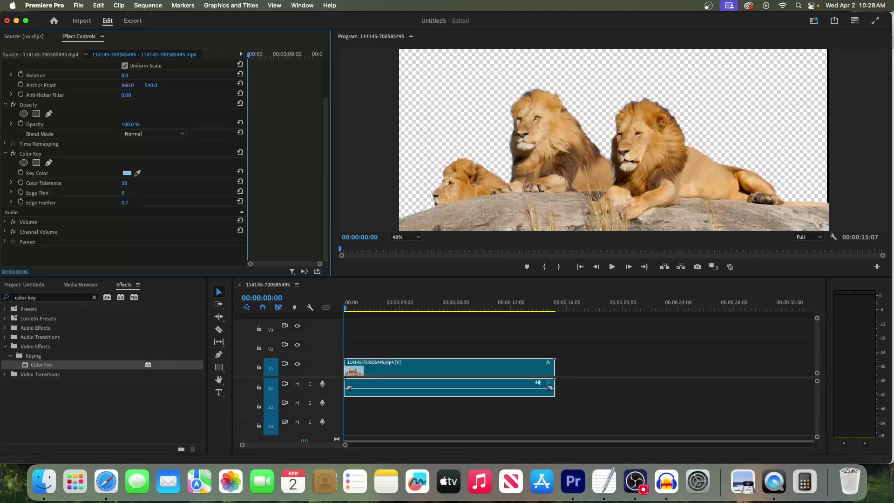
pyautogui.moveTo(125, 202); pyautogui.dragTo(139, 202)
pyautogui.press('space')
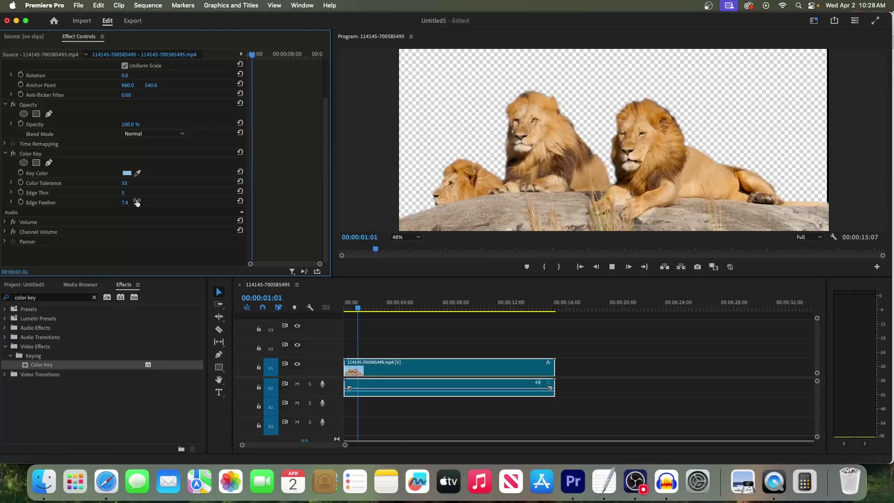